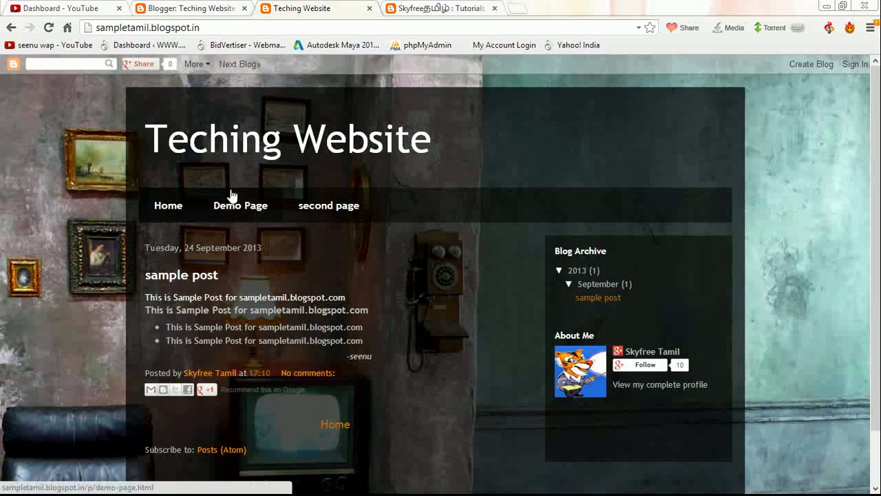
# Leave the second page's editor for the blog's page list, discarding the unsaved changes.
pyautogui.click(186, 8)
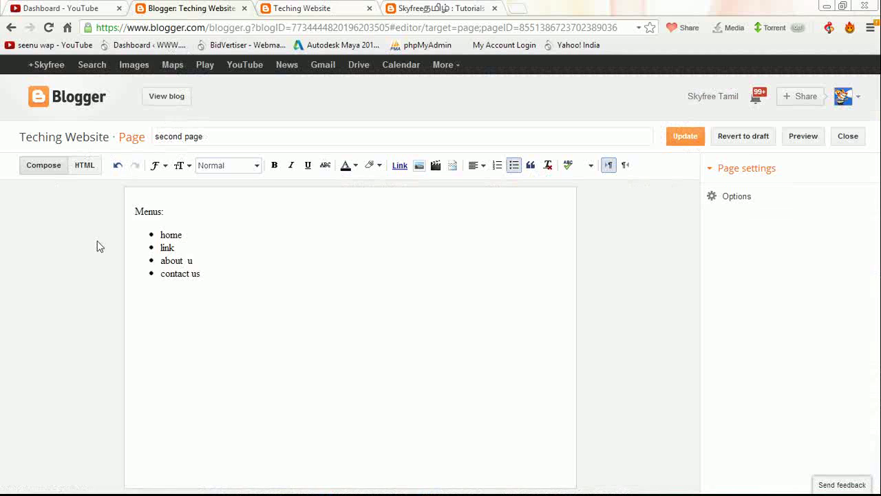
pyautogui.hotkey('alt', 'Left')
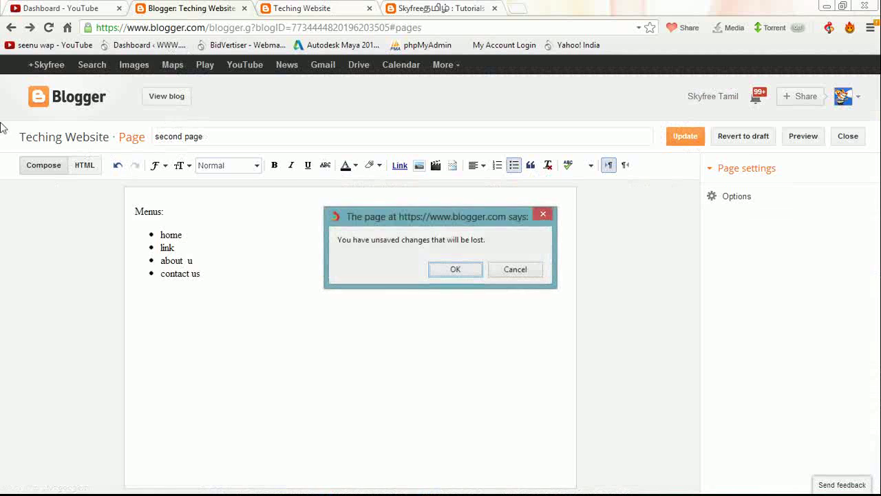
pyautogui.click(518, 271)
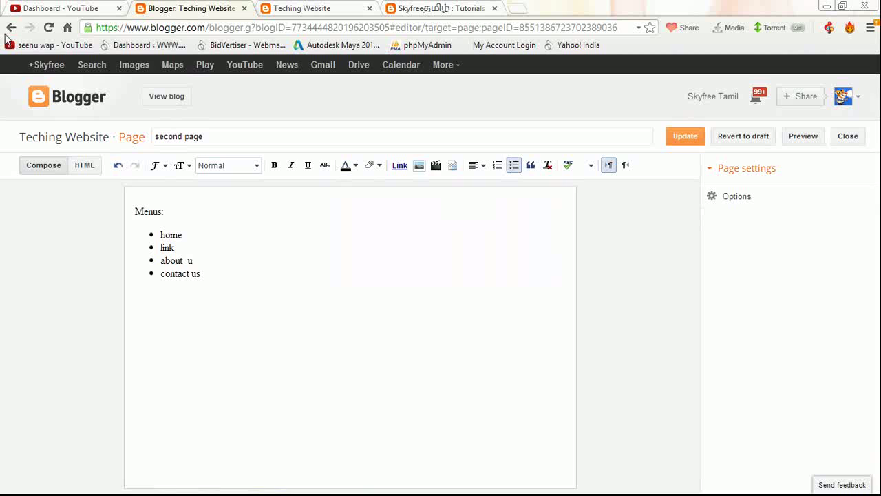
pyautogui.click(11, 27)
pyautogui.click(456, 269)
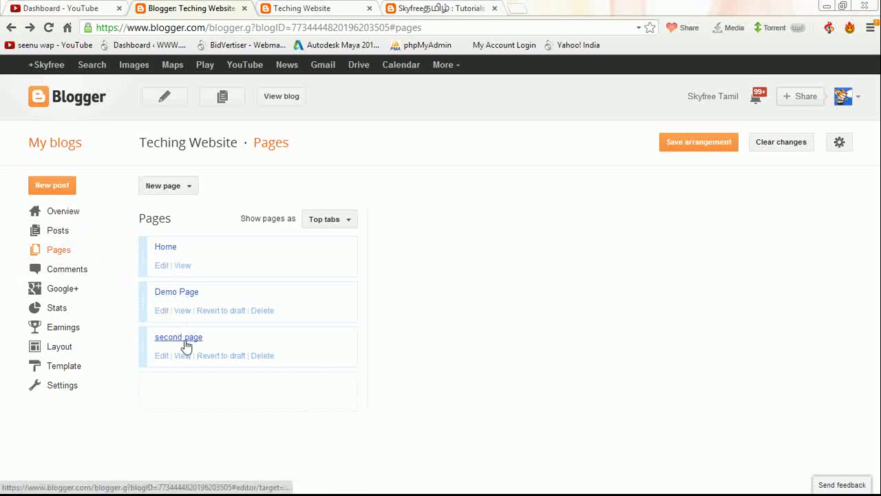
# Check the Demo Page's content in the editor and open second page for editing with the cursor after "contact us".
pyautogui.click(175, 294)
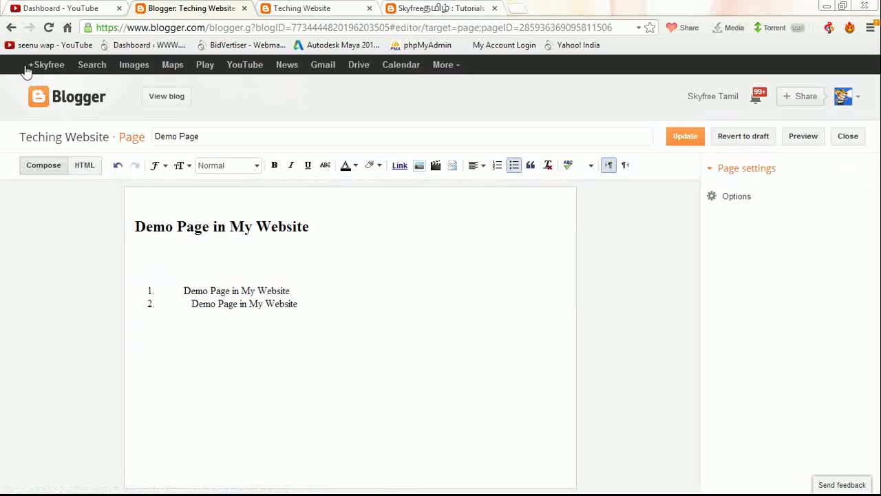
pyautogui.click(11, 27)
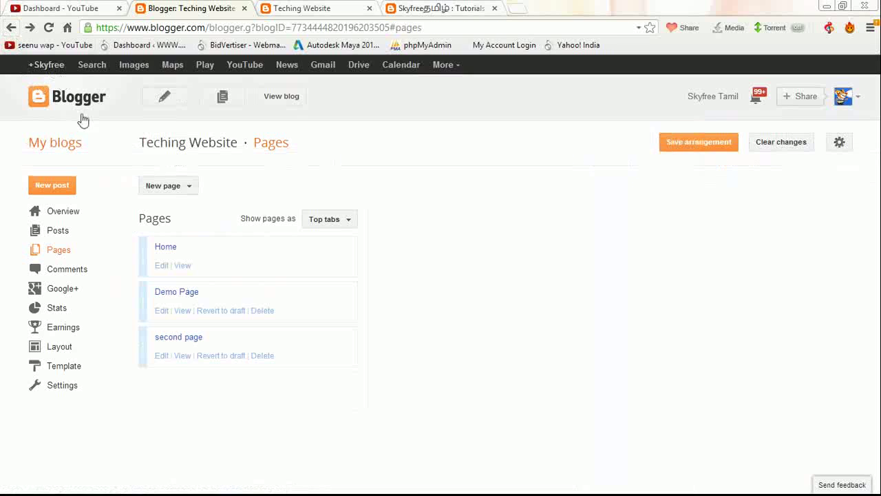
pyautogui.click(165, 337)
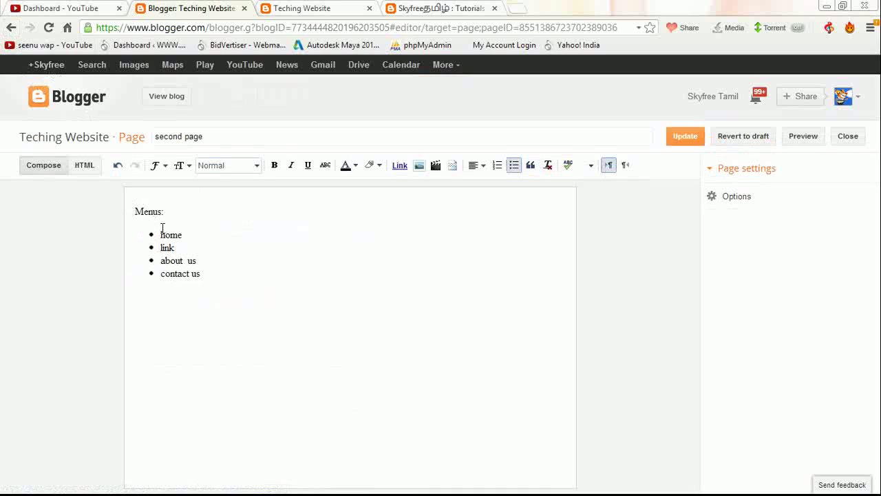
pyautogui.moveTo(160, 229); pyautogui.dragTo(197, 278)
pyautogui.click(210, 272)
# Examine the tutorial link lists on the Skyfree Tamil site's "Tutorials in Tamil" page alongside the Teching Website home page.
pyautogui.click(468, 8)
pyautogui.scroll(-1, 382, 170)
pyautogui.scroll(1, 383, 170)
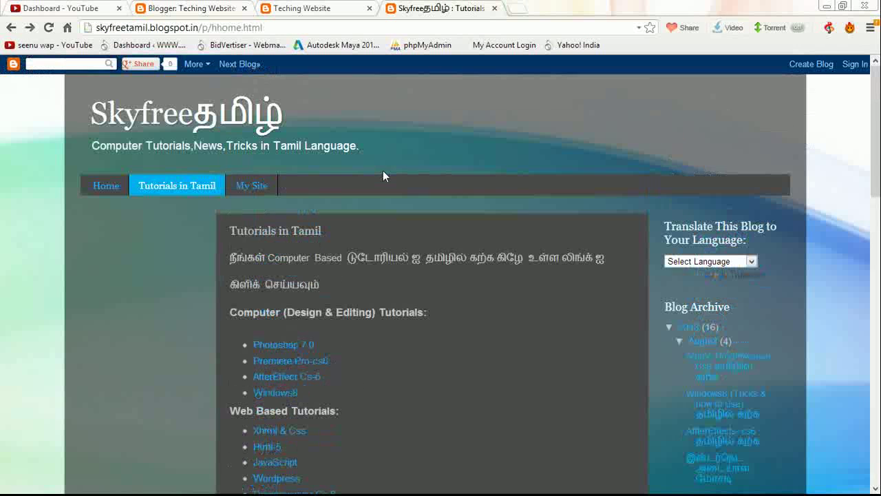
pyautogui.click(297, 10)
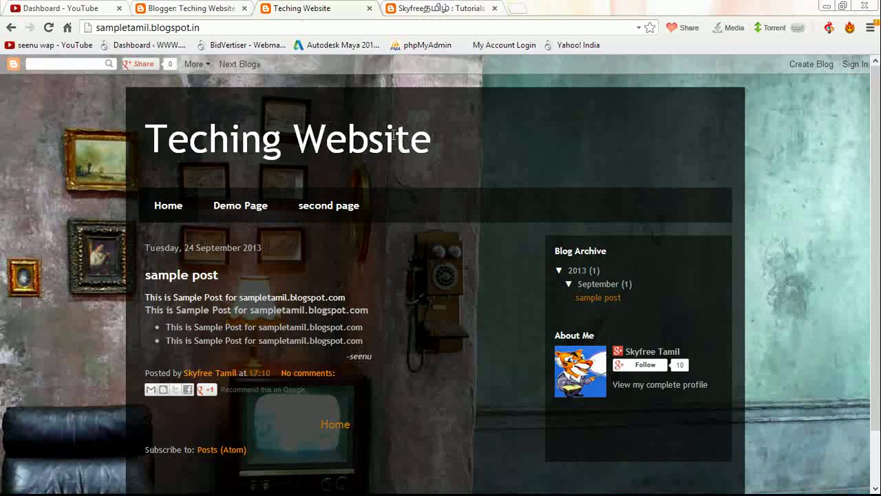
pyautogui.click(464, 9)
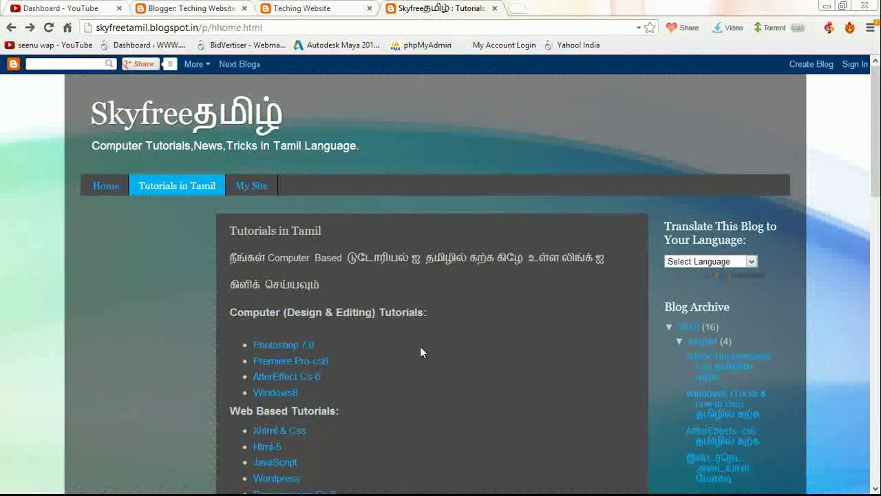
pyautogui.scroll(-1, 454, 273)
pyautogui.scroll(-1, 454, 273)
pyautogui.click(324, 8)
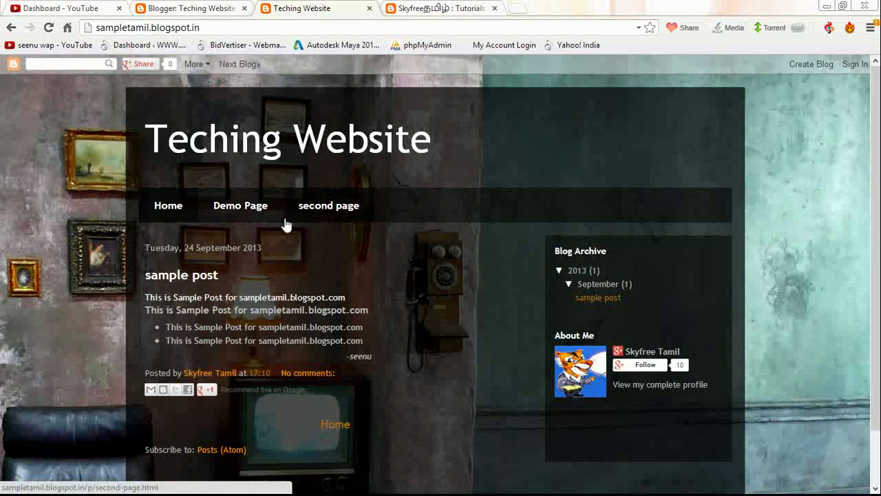
# View the published second page and Demo Page of Teching Website to compare their content.
pyautogui.click(316, 206)
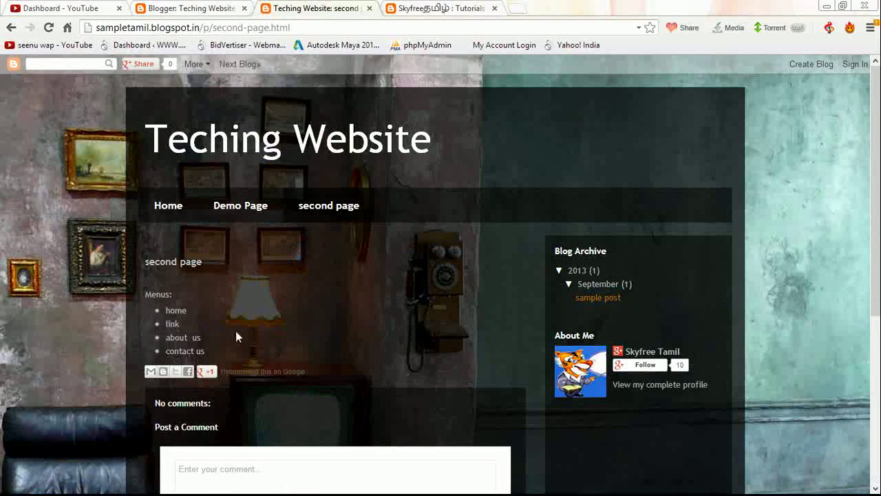
pyautogui.click(241, 208)
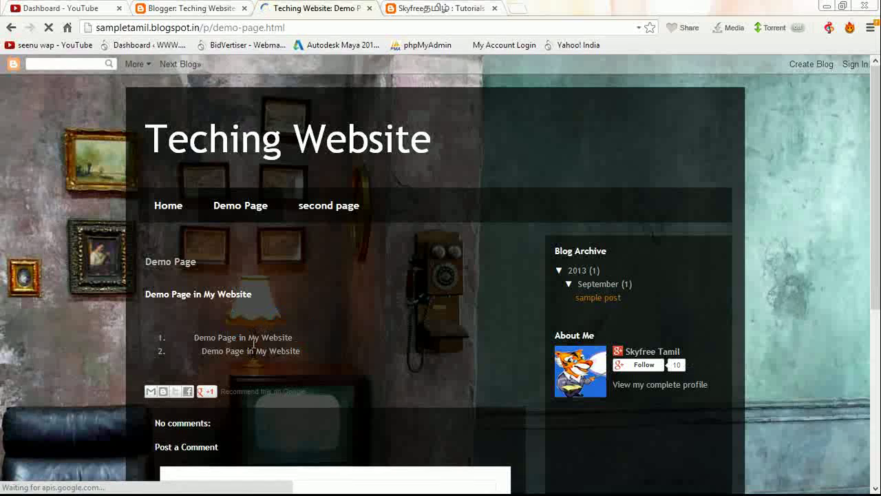
pyautogui.click(315, 206)
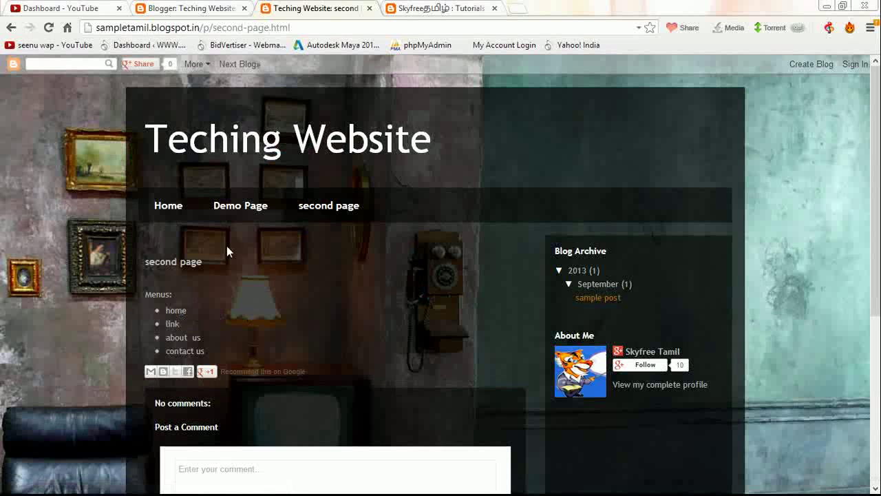
pyautogui.click(238, 205)
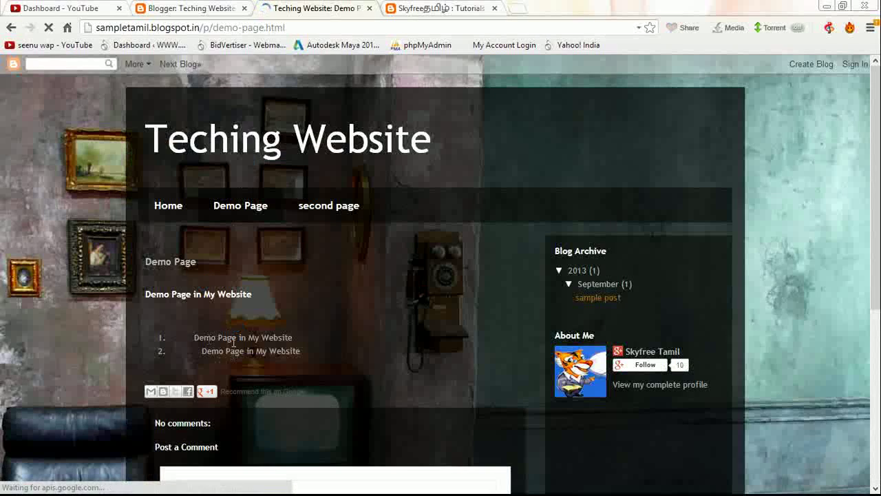
# Add the bullet "go to demo page" below "contact us" on second page and start a hyperlink on its text.
pyautogui.click(196, 8)
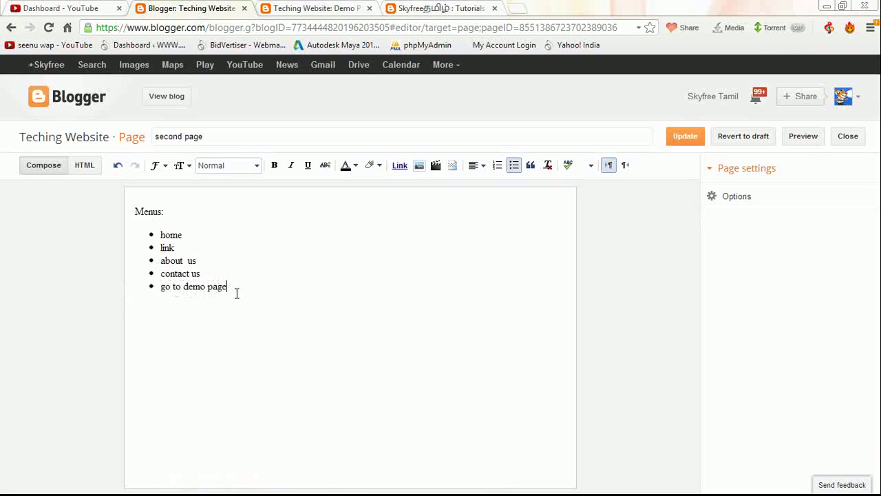
pyautogui.moveTo(236, 293); pyautogui.dragTo(155, 286)
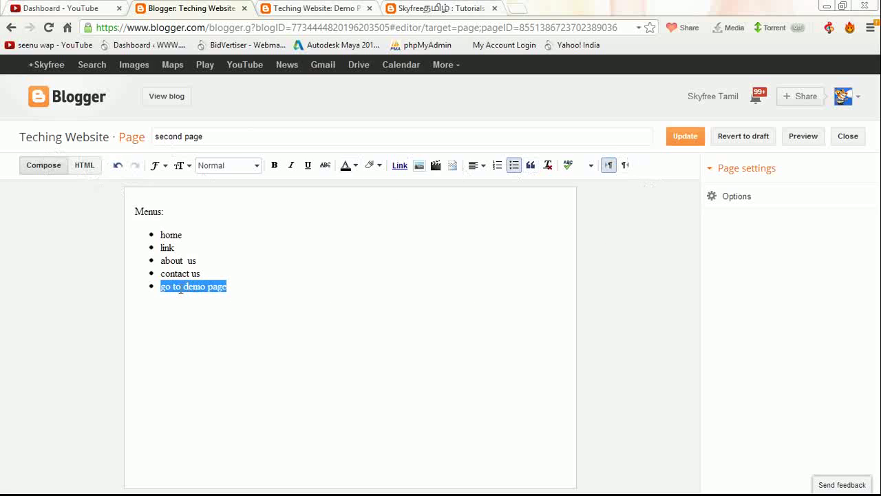
pyautogui.click(400, 166)
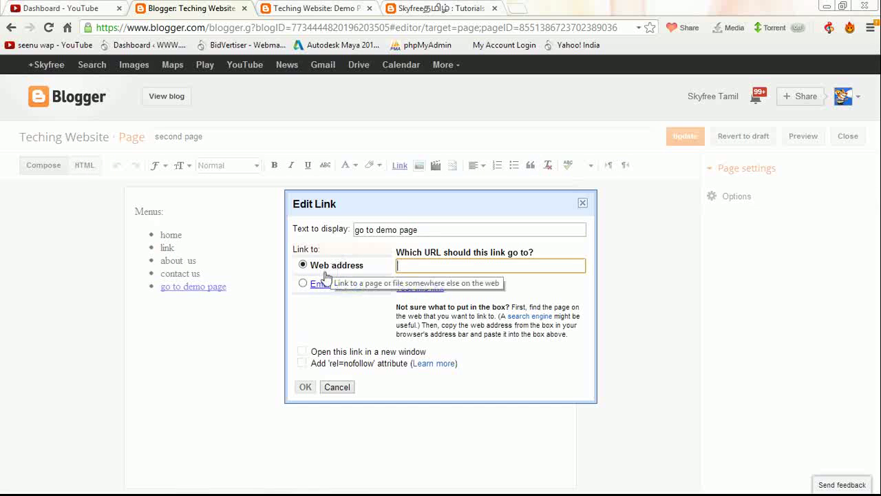
pyautogui.click(331, 11)
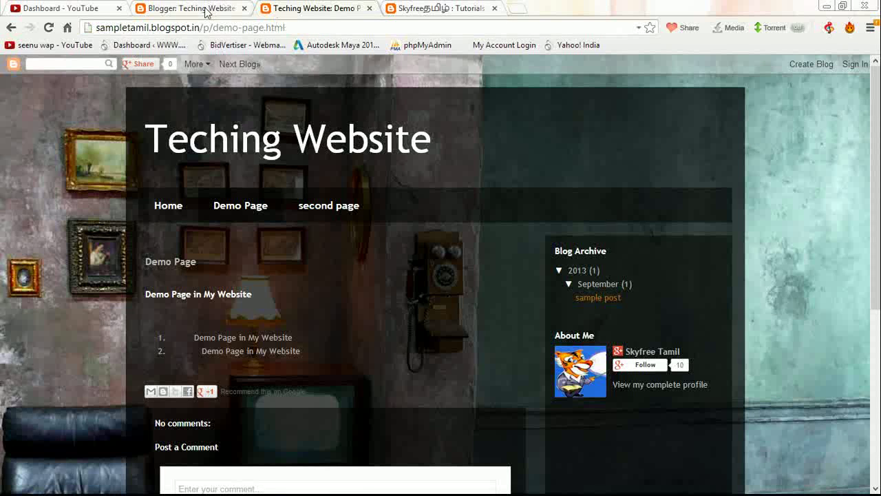
pyautogui.moveTo(304, 24); pyautogui.dragTo(78, 56)
pyautogui.hotkey('ctrl', 'c')
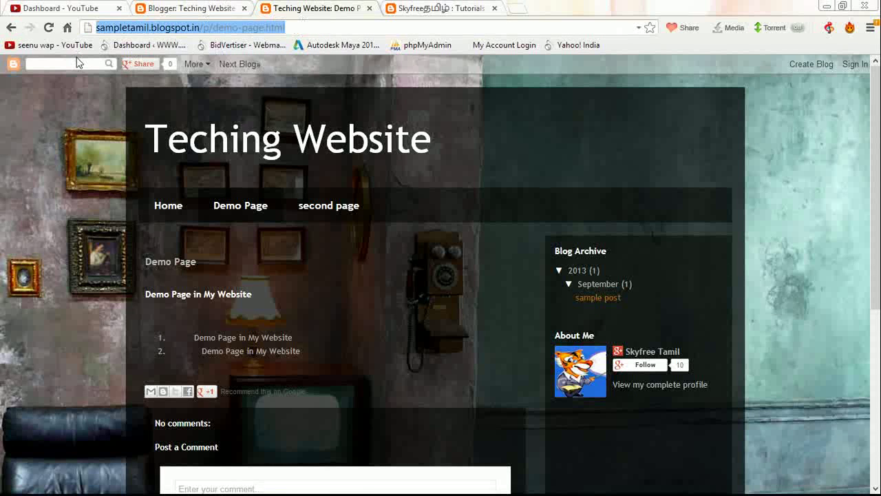
pyautogui.click(172, 10)
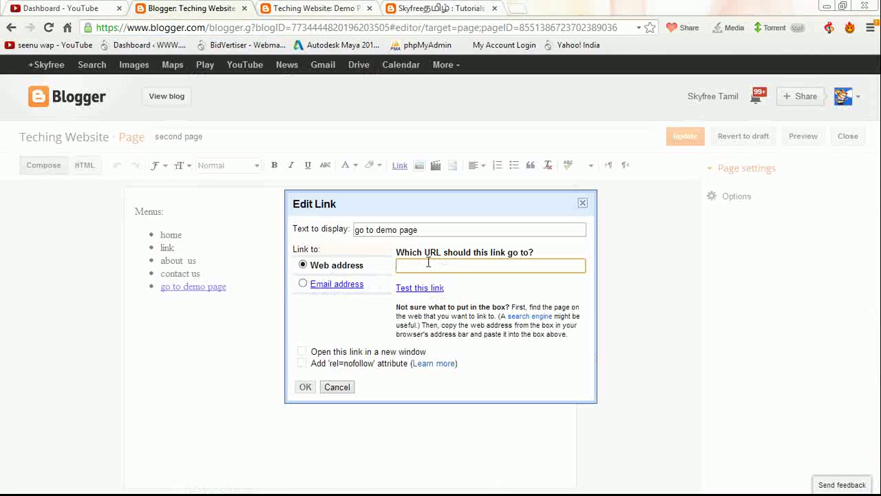
pyautogui.hotkey('ctrl', 'v')
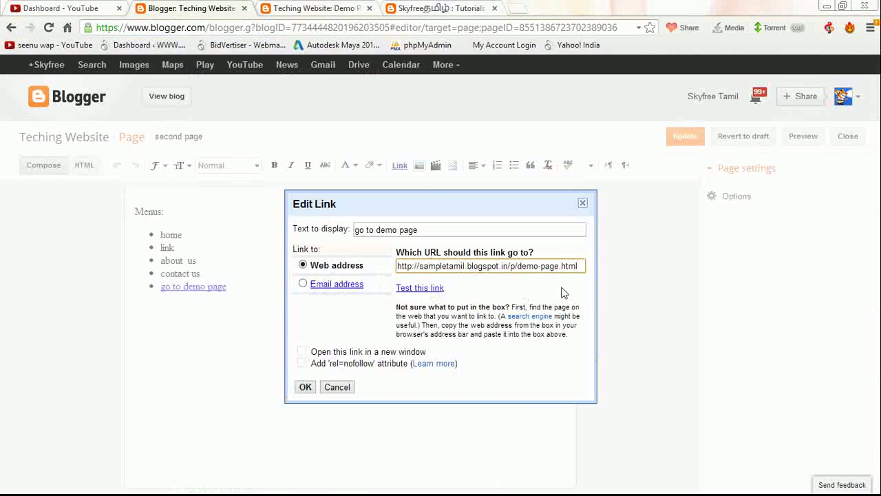
# View the published Demo Page and second page, and return to the link settings.
pyautogui.click(299, 9)
pyautogui.click(202, 9)
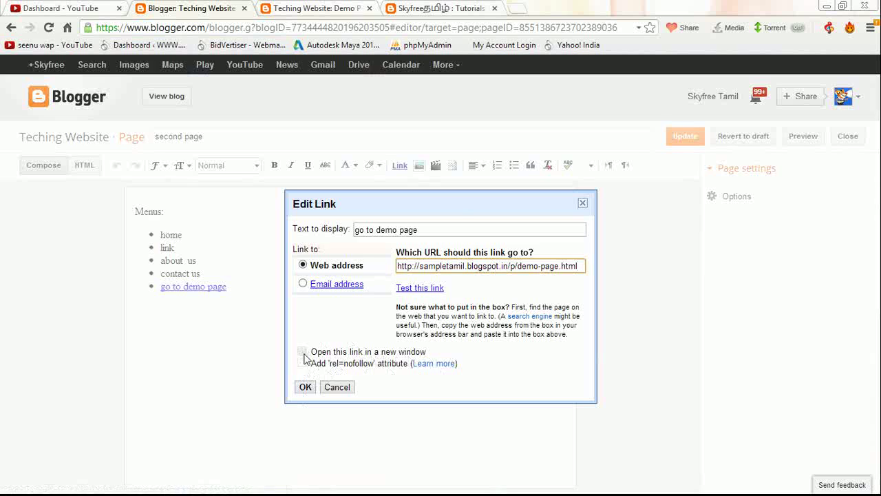
pyautogui.click(318, 10)
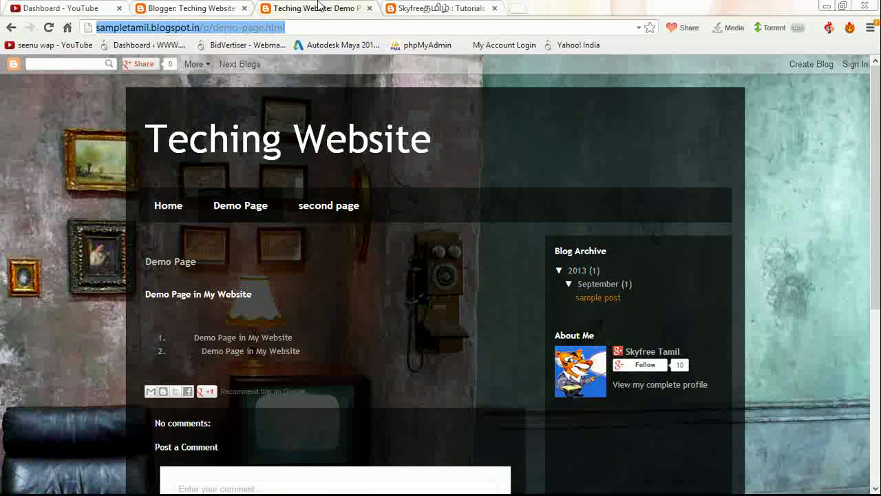
pyautogui.click(340, 206)
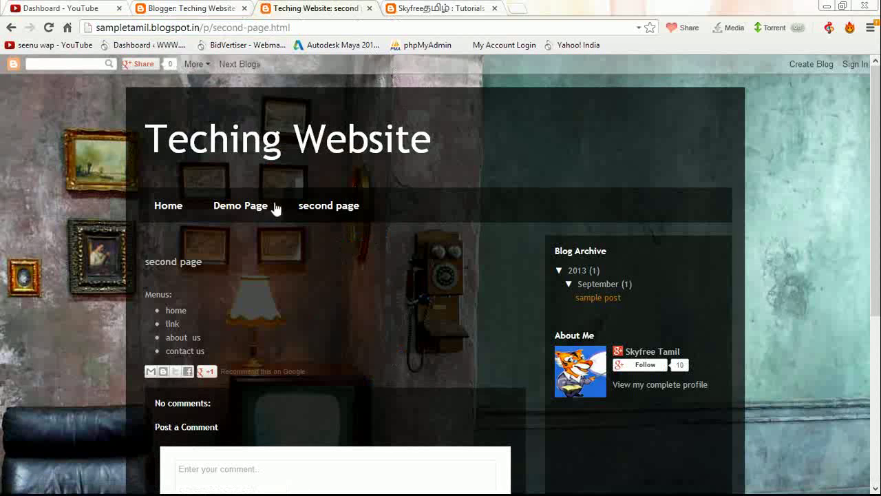
pyautogui.click(205, 8)
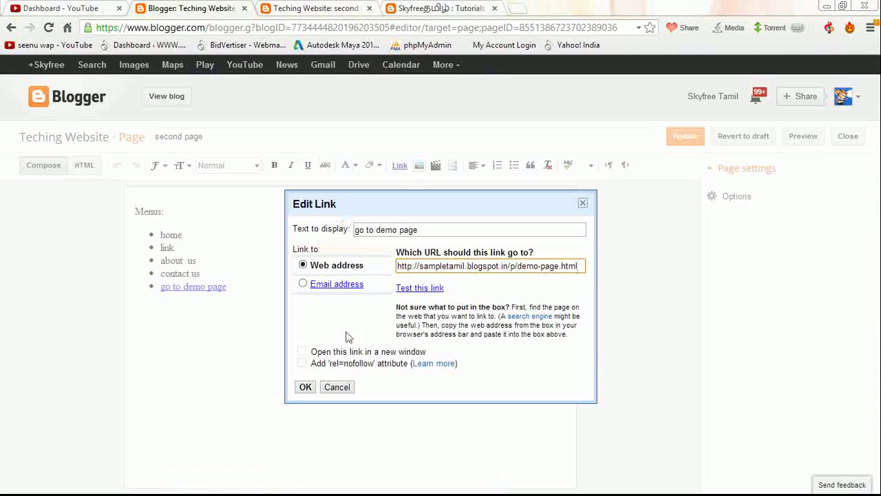
# Set the "go to demo page" link to open in a new window and update second page with it.
pyautogui.click(301, 354)
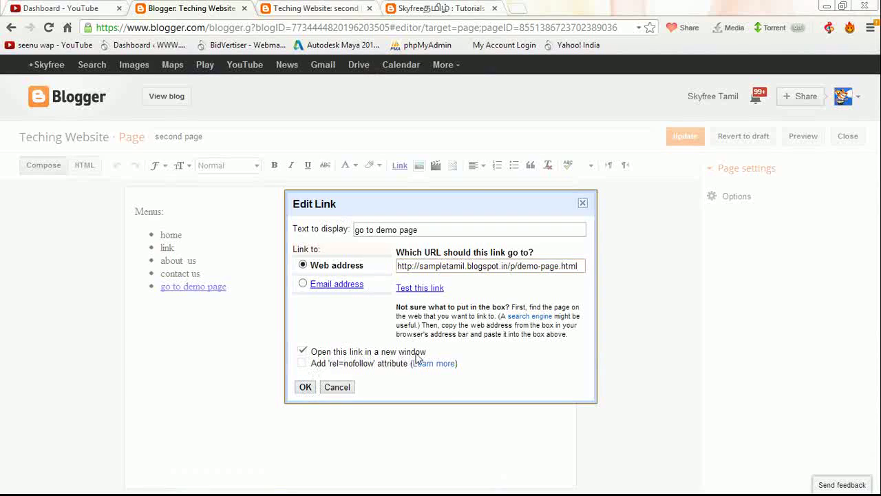
pyautogui.click(305, 388)
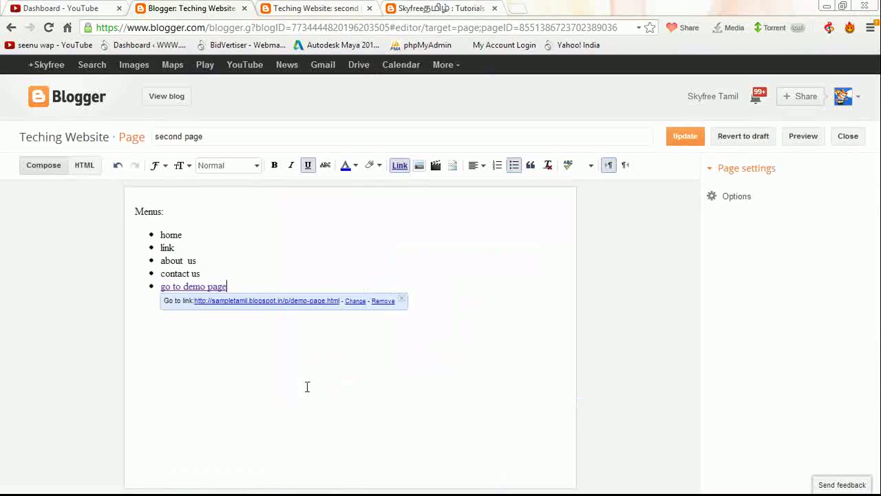
pyautogui.click(238, 353)
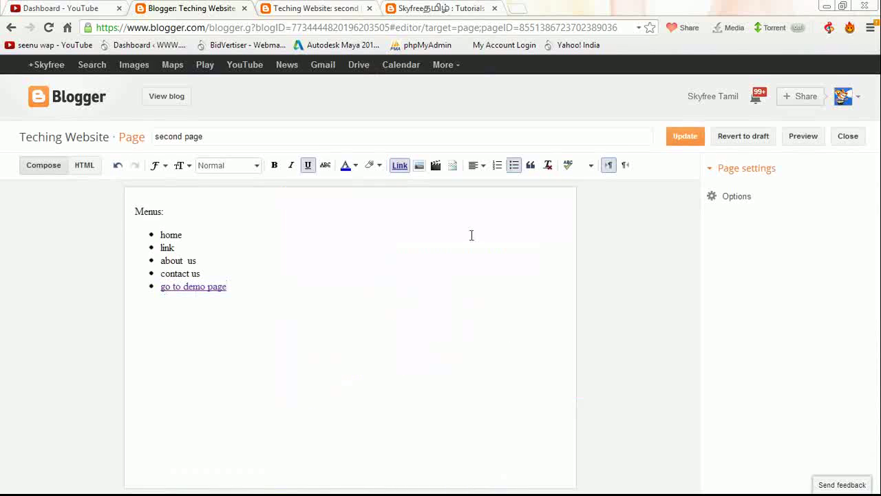
pyautogui.click(686, 136)
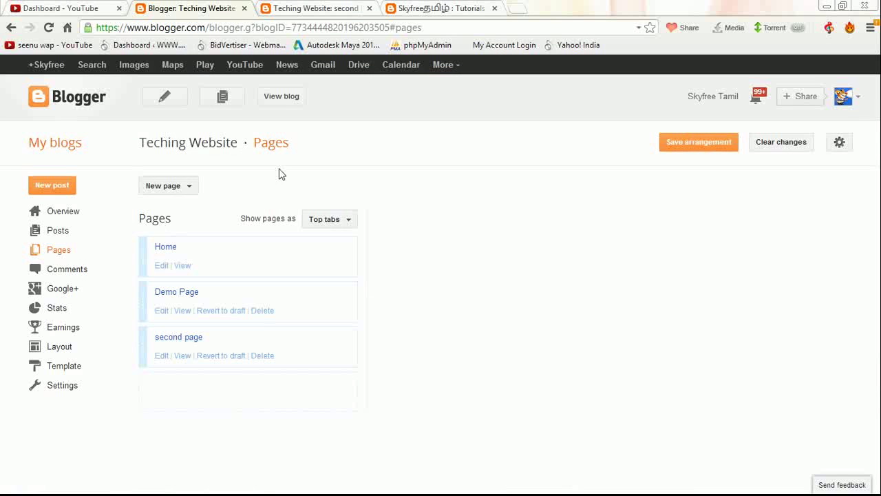
# Browse the published Home, Demo Page and second page, and examine the Menus list on second page.
pyautogui.hotkey('ctrl', 'Tab')
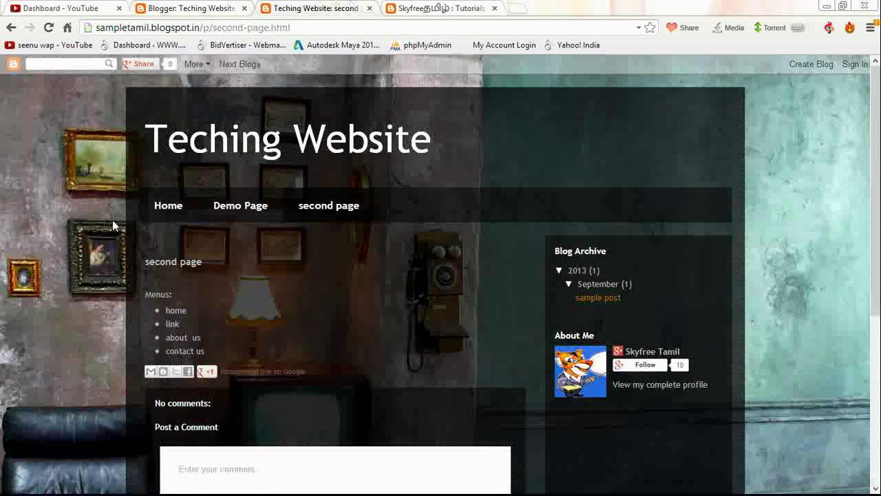
pyautogui.click(178, 206)
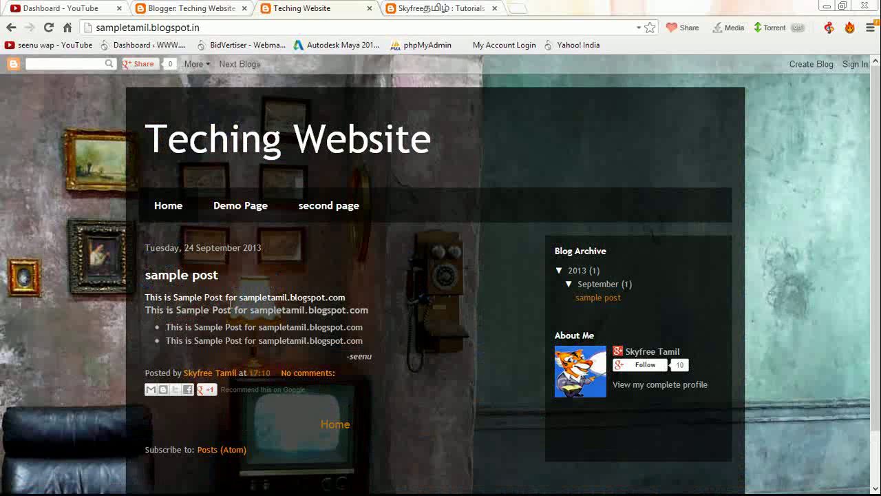
pyautogui.click(249, 209)
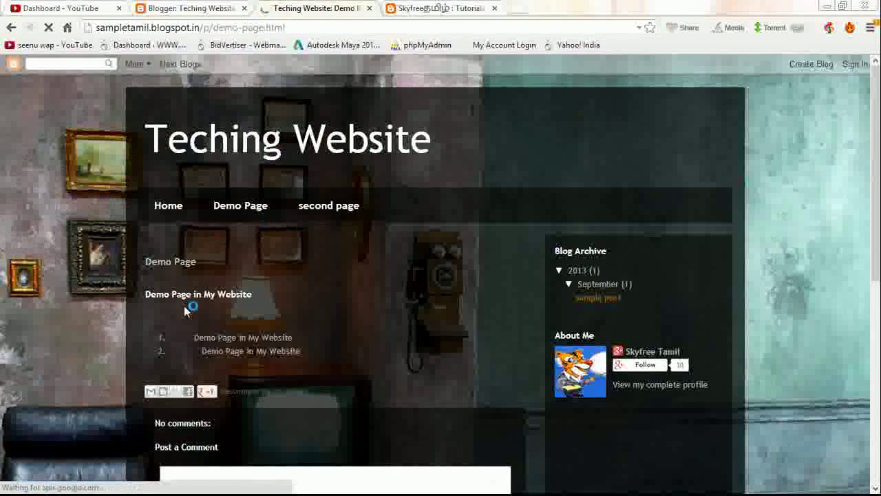
pyautogui.click(324, 208)
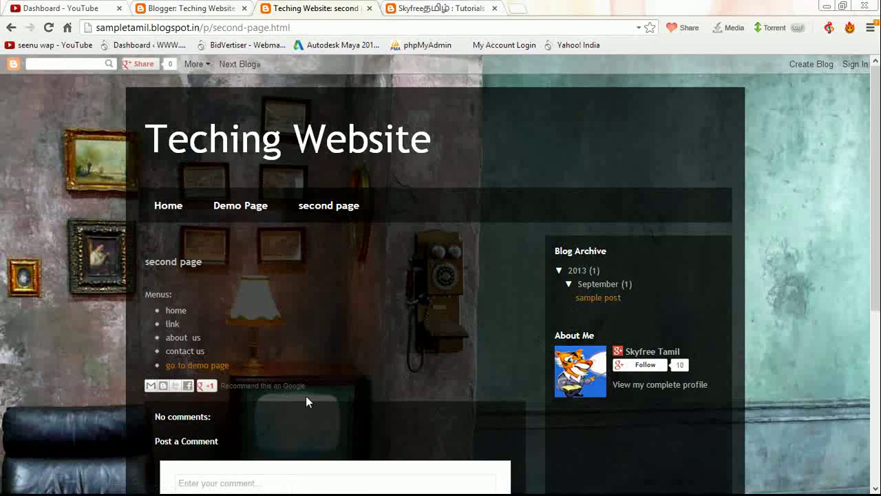
pyautogui.scroll(-2, 307, 398)
pyautogui.scroll(1, 310, 398)
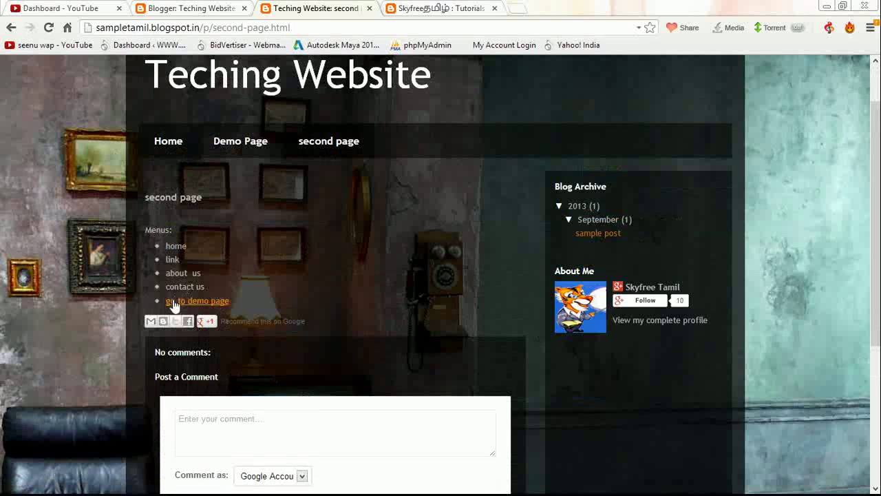
pyautogui.scroll(-1, 358, 301)
pyautogui.scroll(2, 359, 298)
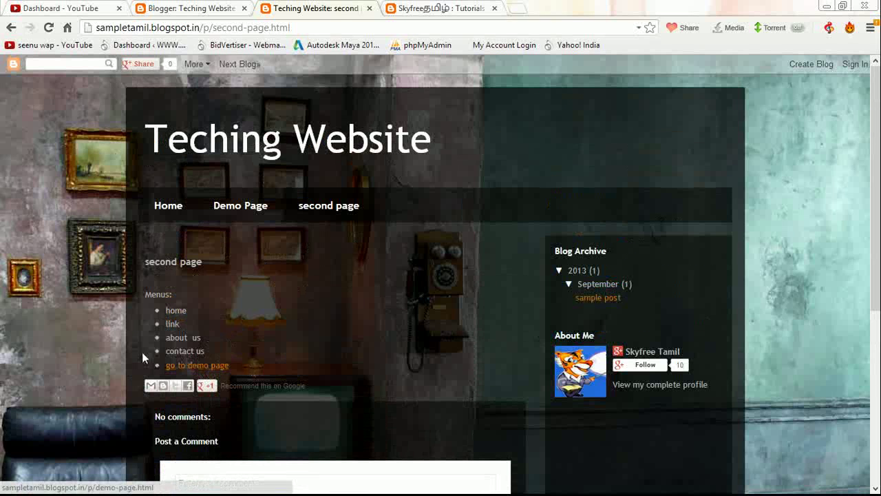
# Test the "go to demo page" link on the published second page and return to the blog's page list.
pyautogui.click(194, 365)
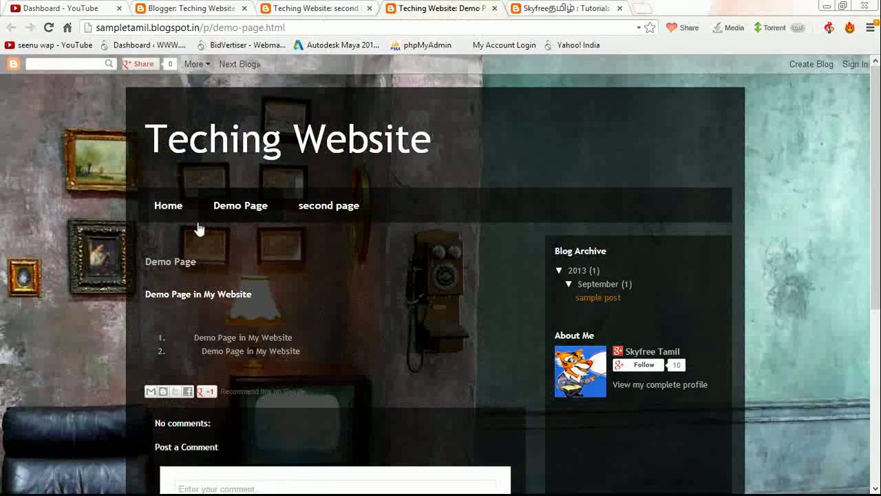
pyautogui.click(307, 9)
pyautogui.click(192, 10)
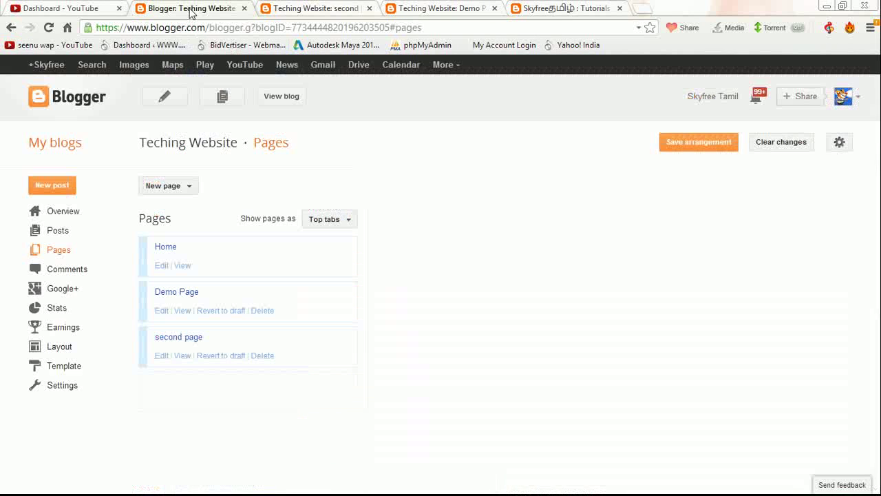